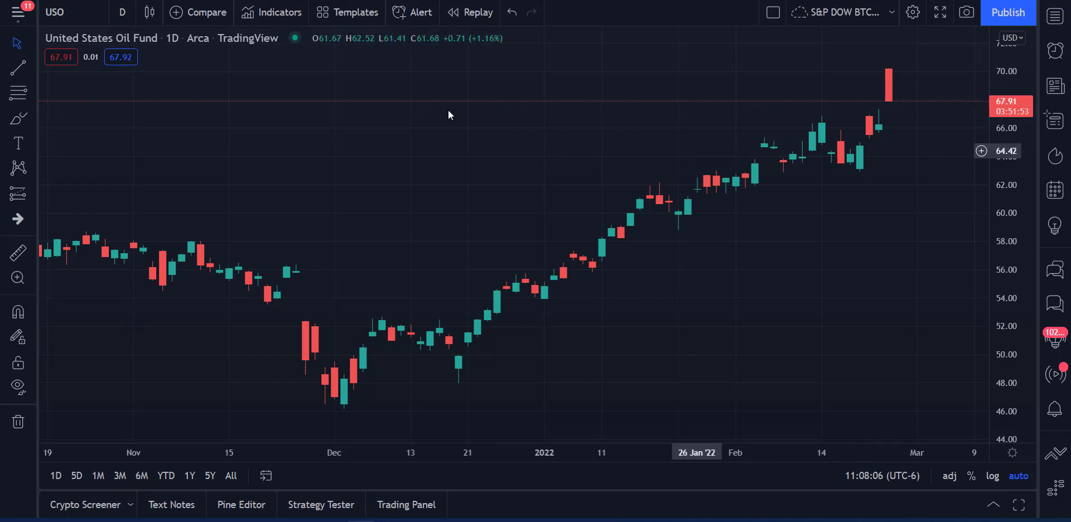
Add three Moving Average indicators to the daily United States Oil Fund chart
click(269, 12)
text(moving)
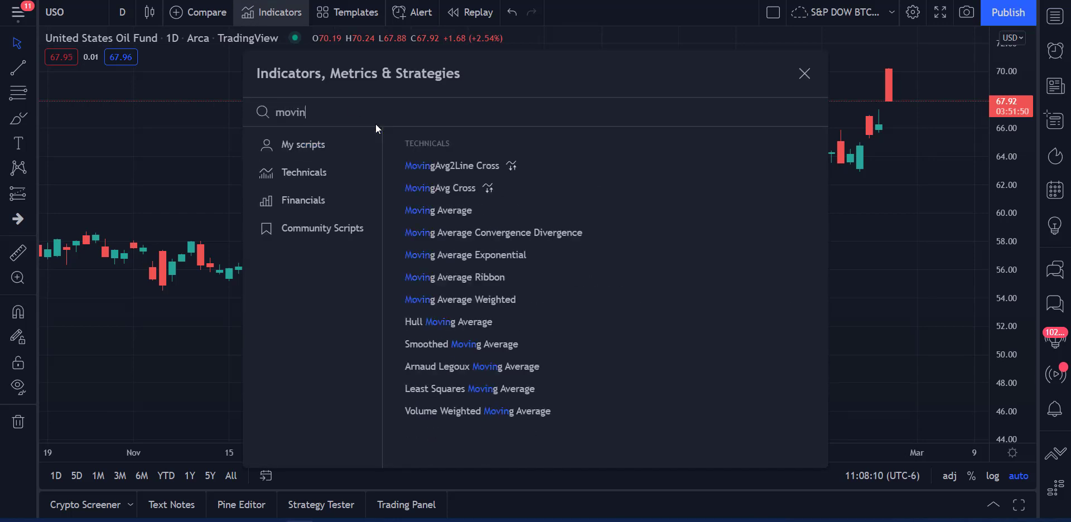
double_click(451, 210)
click(450, 209)
click(805, 74)
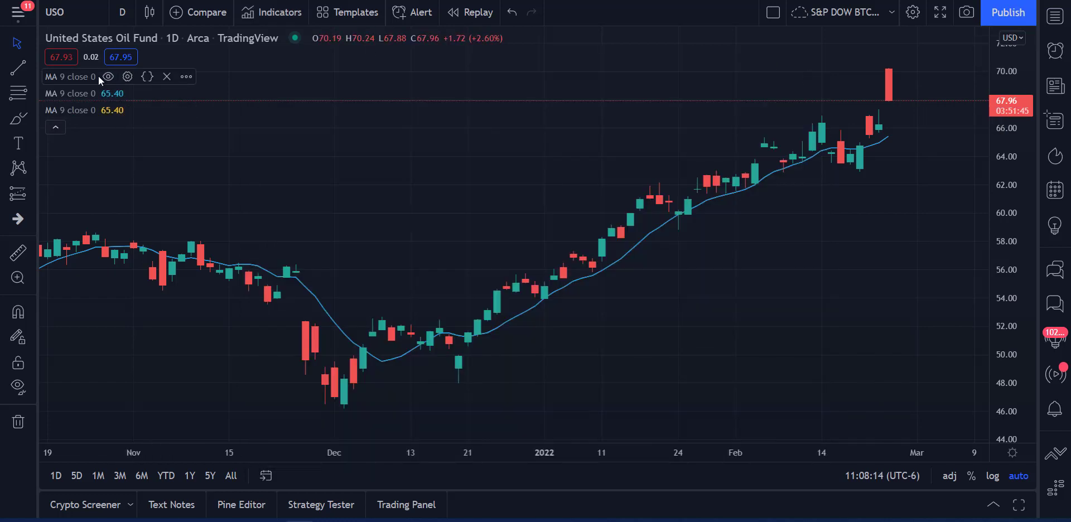
Set the first moving average's length to 10 and its line colour to green
click(127, 77)
click(428, 249)
text(10)
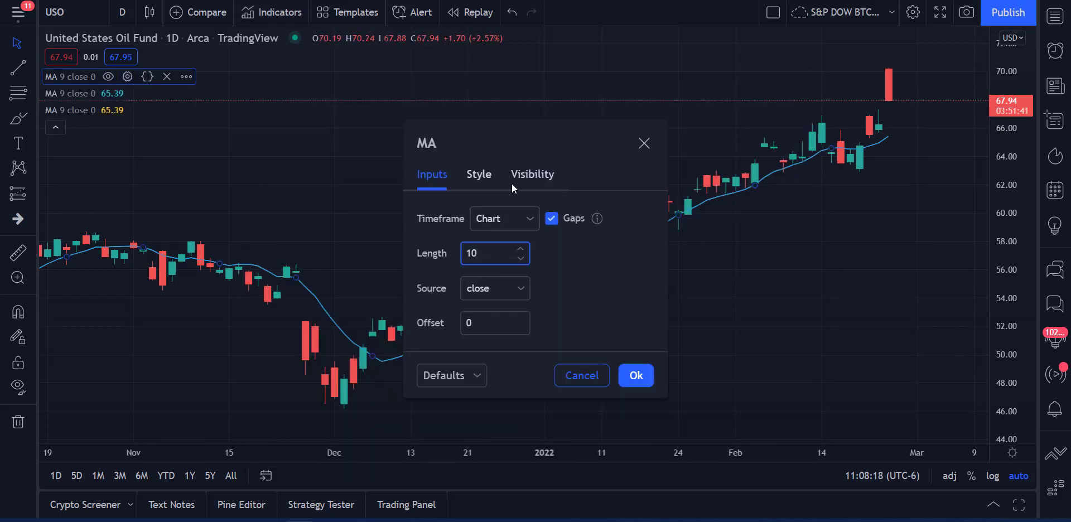
click(479, 174)
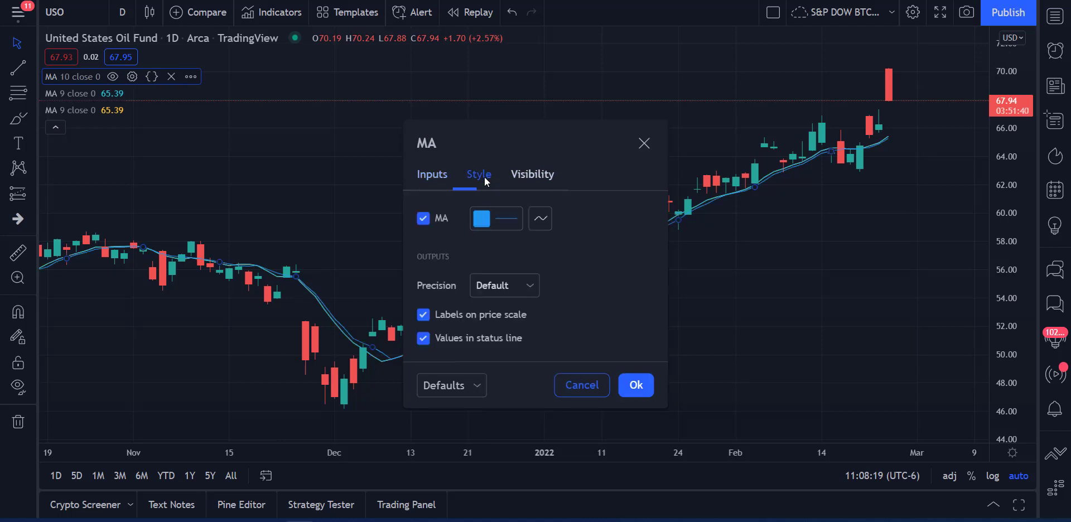
click(483, 218)
click(532, 263)
click(574, 125)
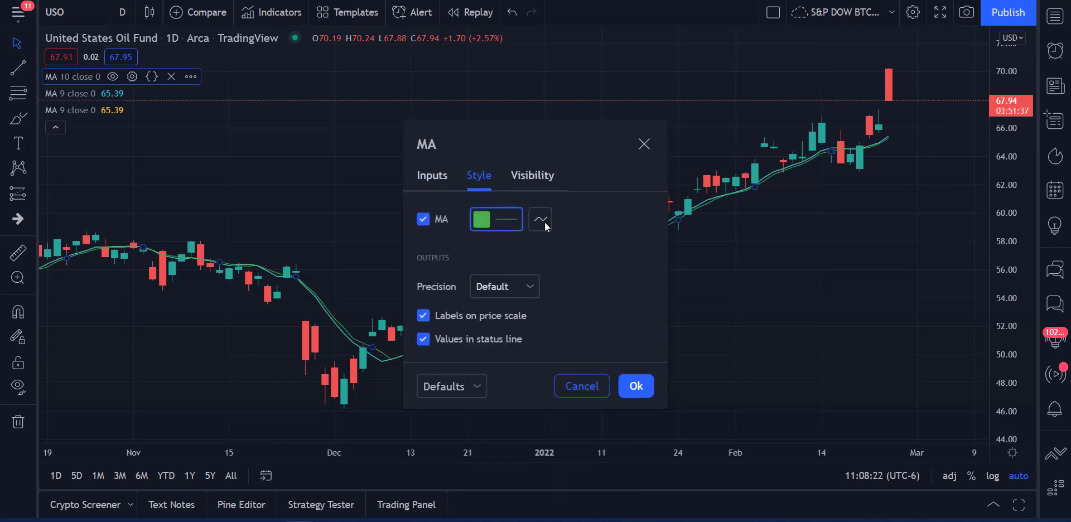
click(635, 386)
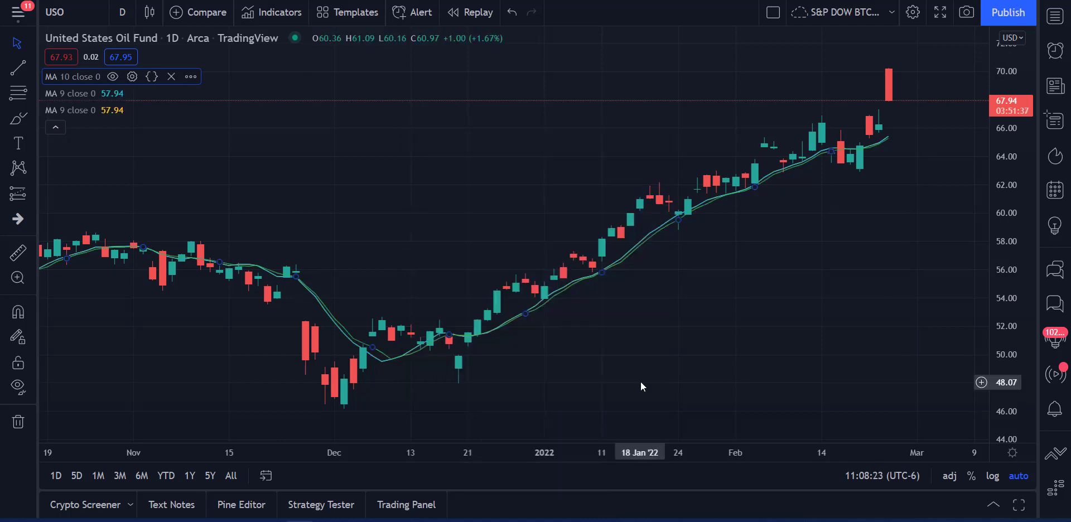
Set the second moving average's line colour to red and its length to 20
click(125, 93)
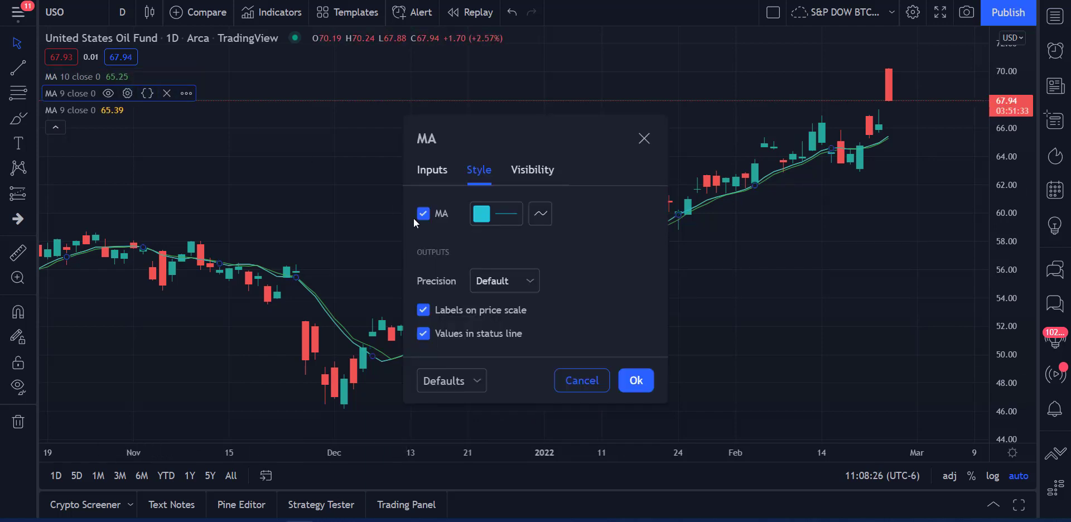
click(480, 213)
click(484, 257)
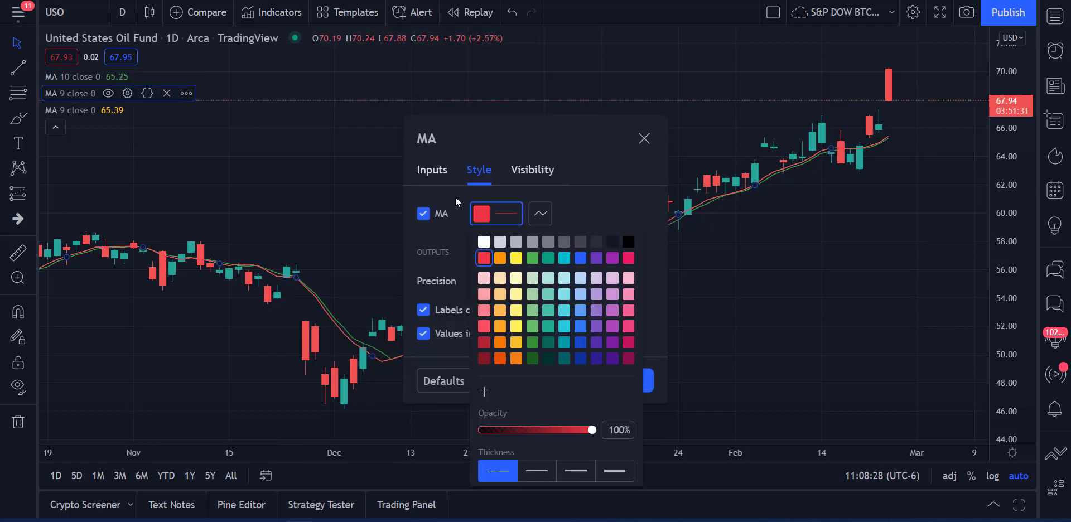
click(440, 176)
click(438, 247)
text(20)
click(636, 371)
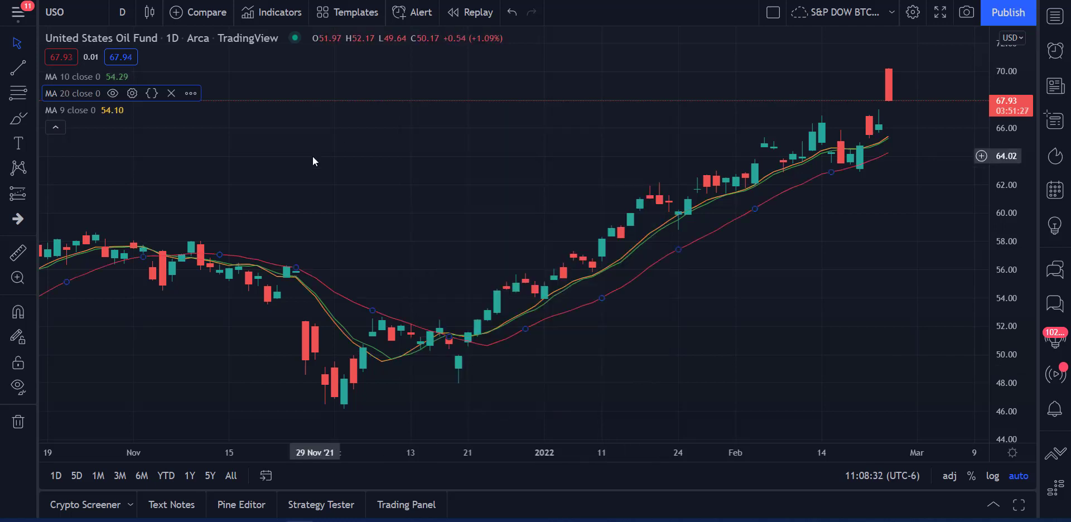
Set the third moving average's length to 60
click(130, 109)
click(472, 254)
key(BackSpace)
text(60)
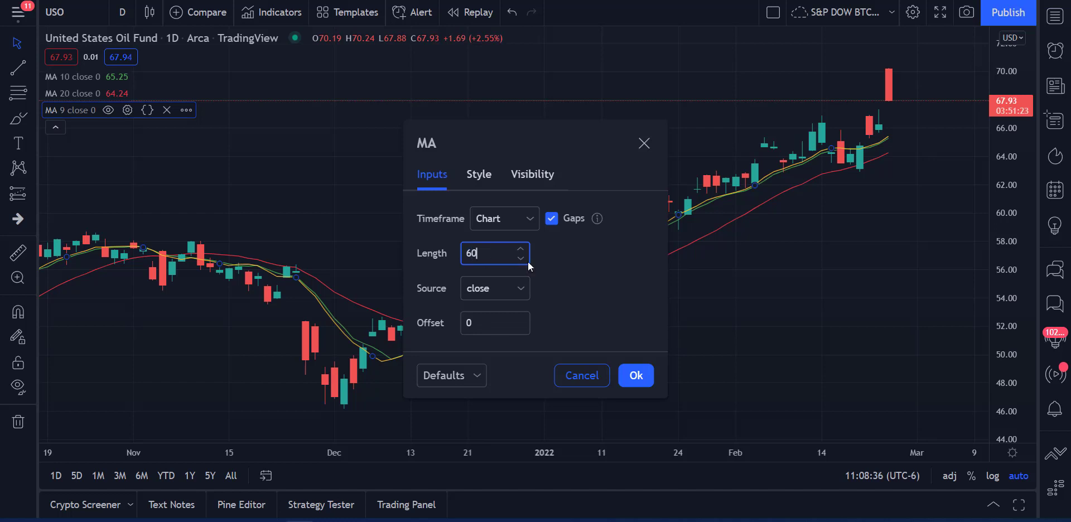
click(626, 369)
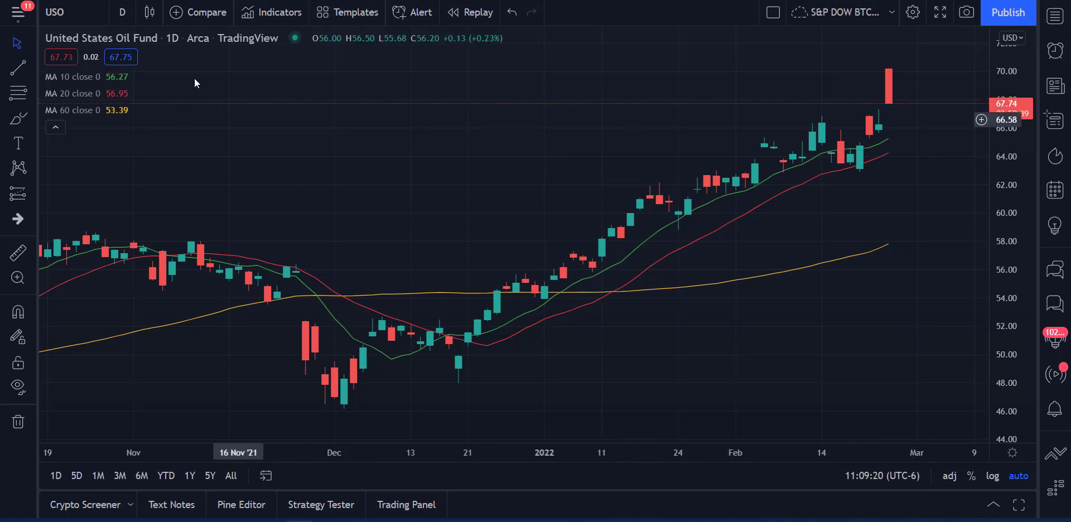
Examine the price against the three moving averages on the 1-hour, 30-minute and 15-minute intervals
click(125, 12)
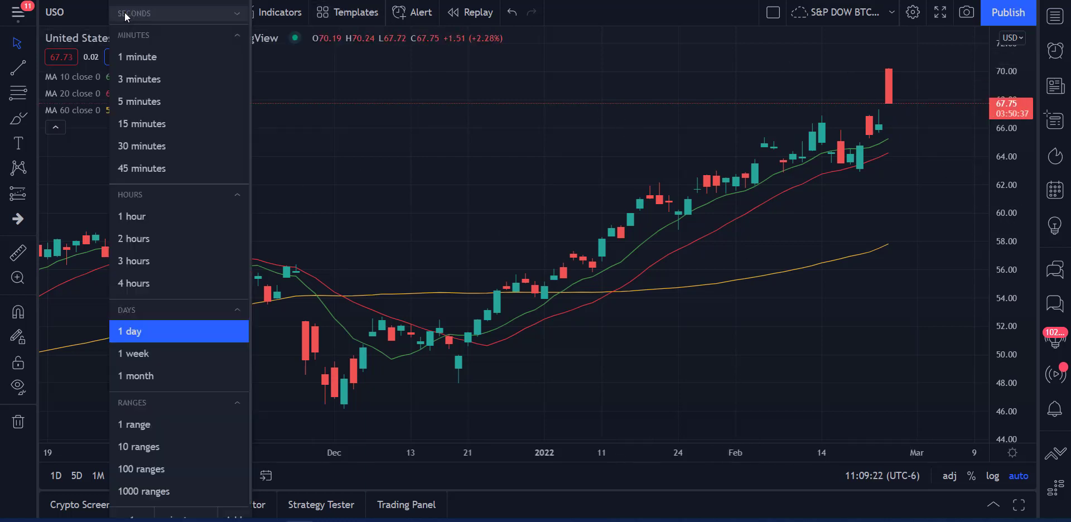
click(149, 218)
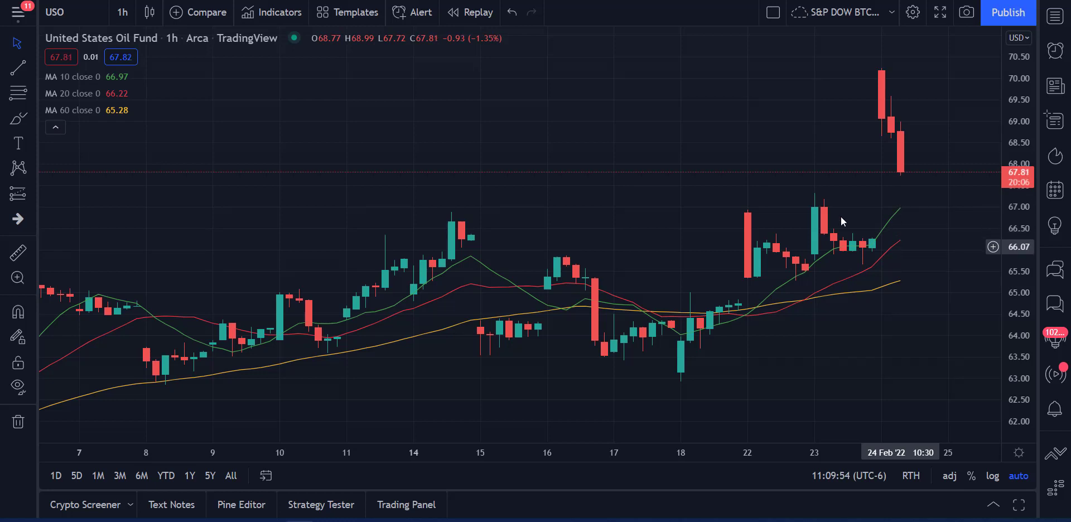
click(124, 16)
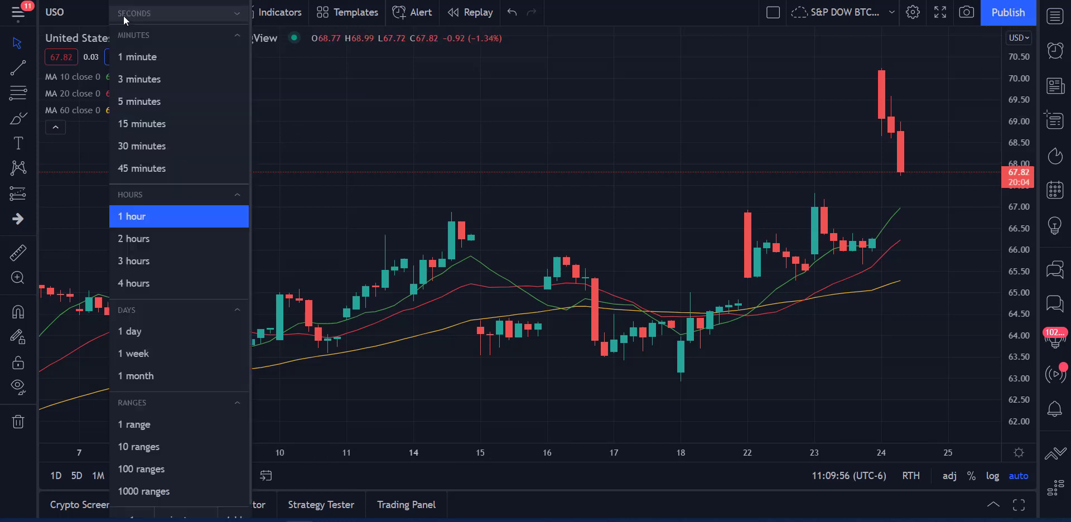
click(142, 145)
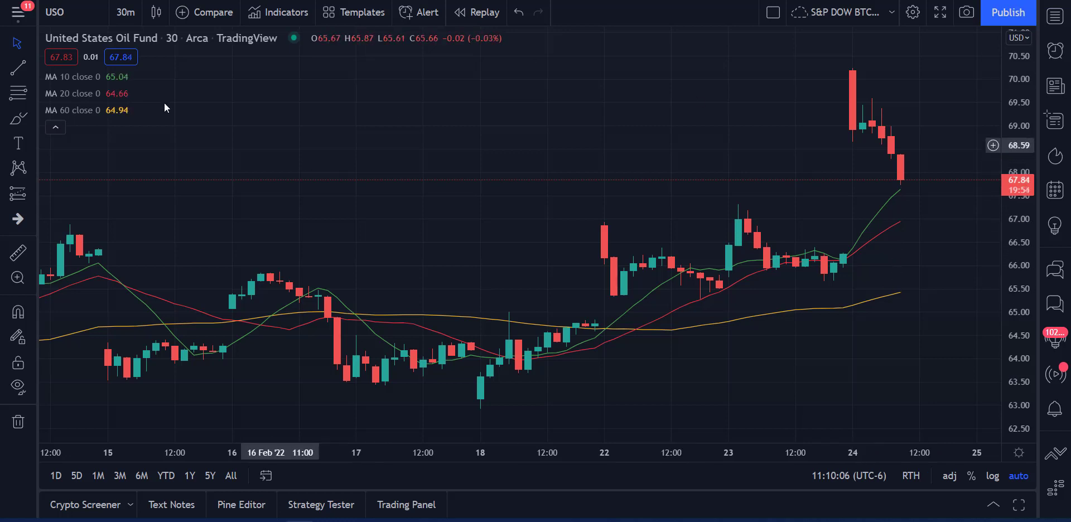
click(123, 12)
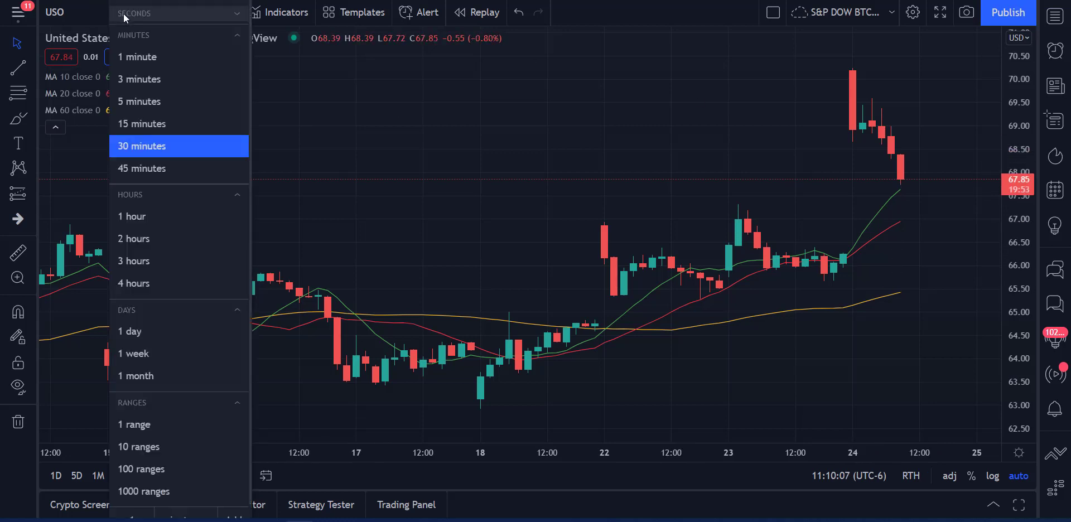
click(159, 123)
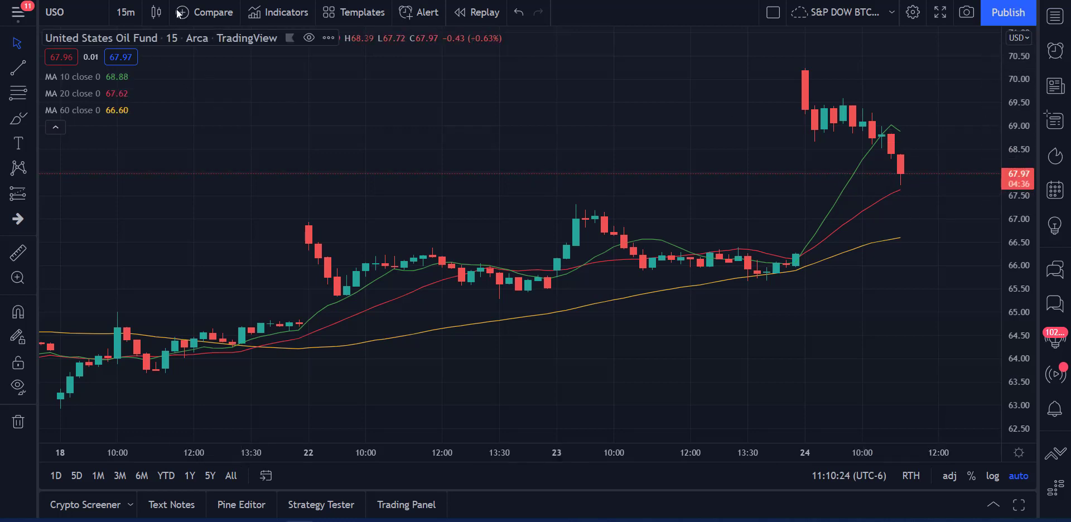
Return the chart to the 1-day interval and remove all three moving averages
click(132, 15)
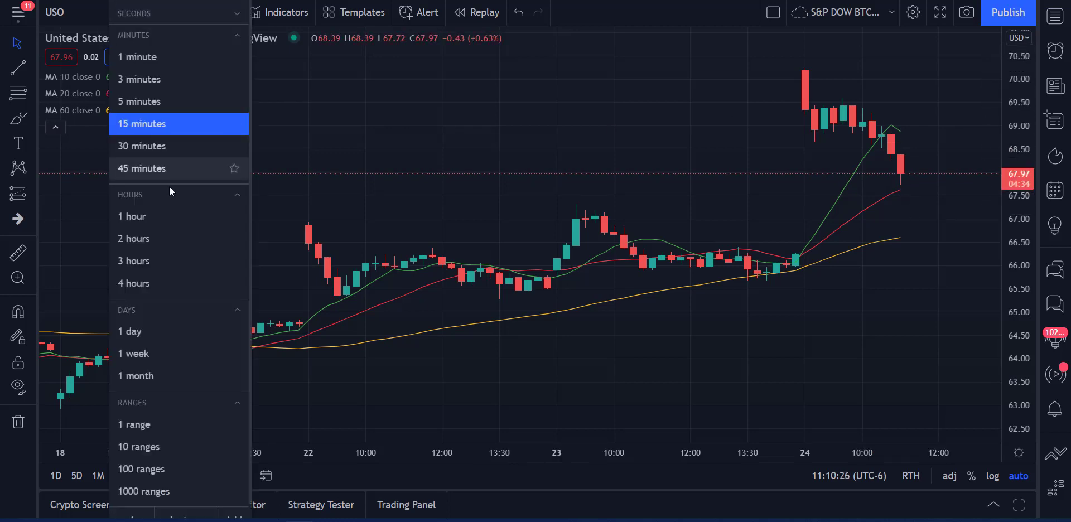
click(170, 334)
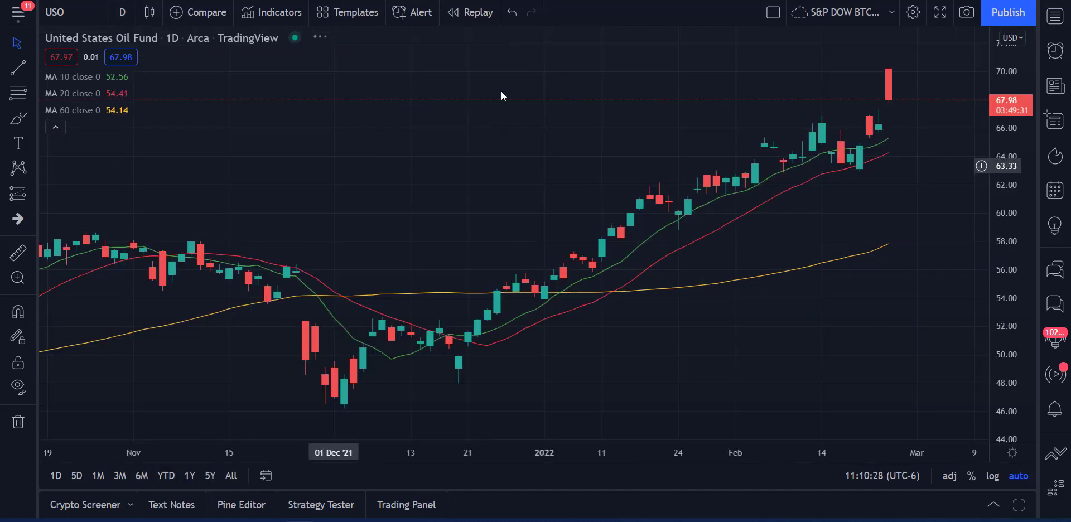
click(172, 76)
click(172, 76)
click(172, 76)
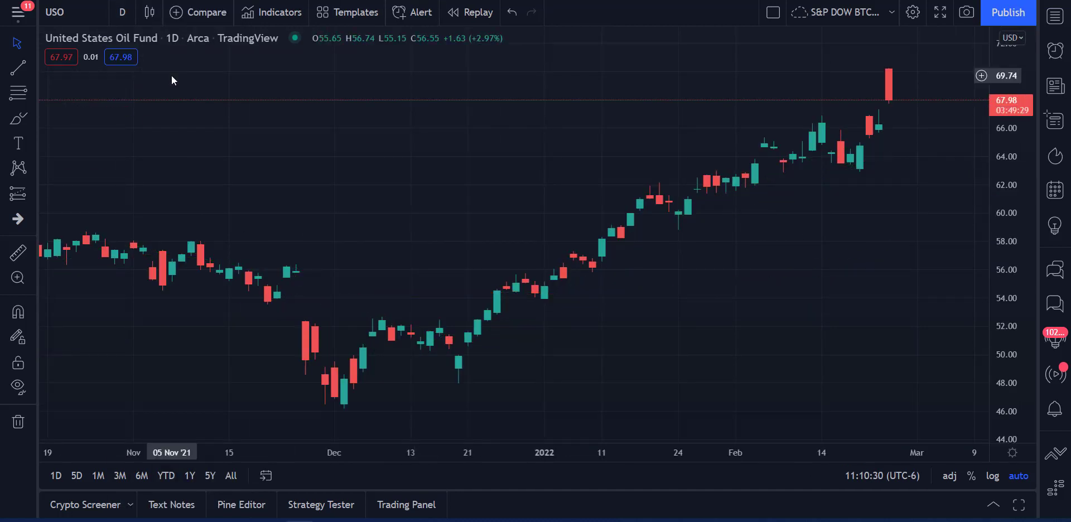
Add the Moving Average Convergence Divergence indicator to the daily chart
click(294, 16)
text(macd)
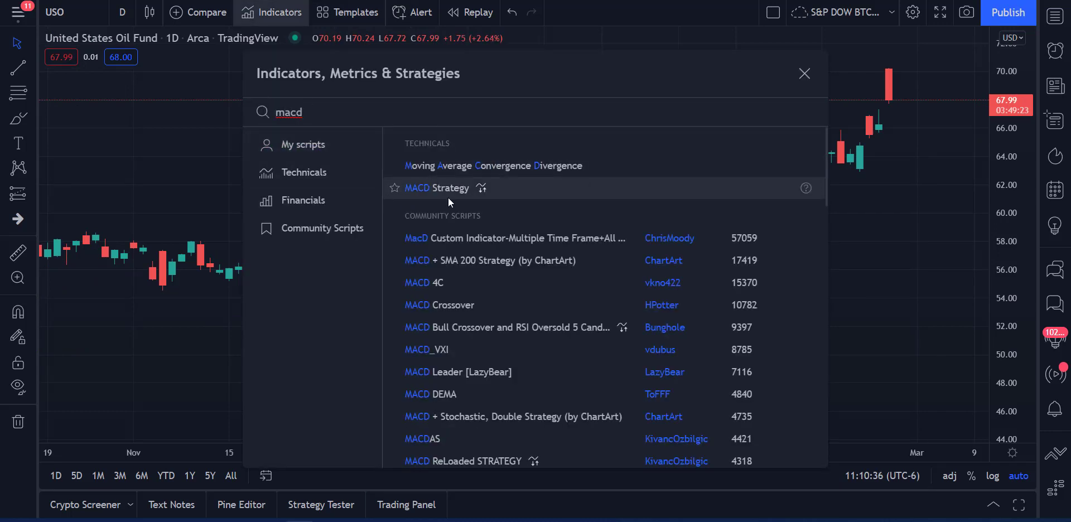
click(452, 166)
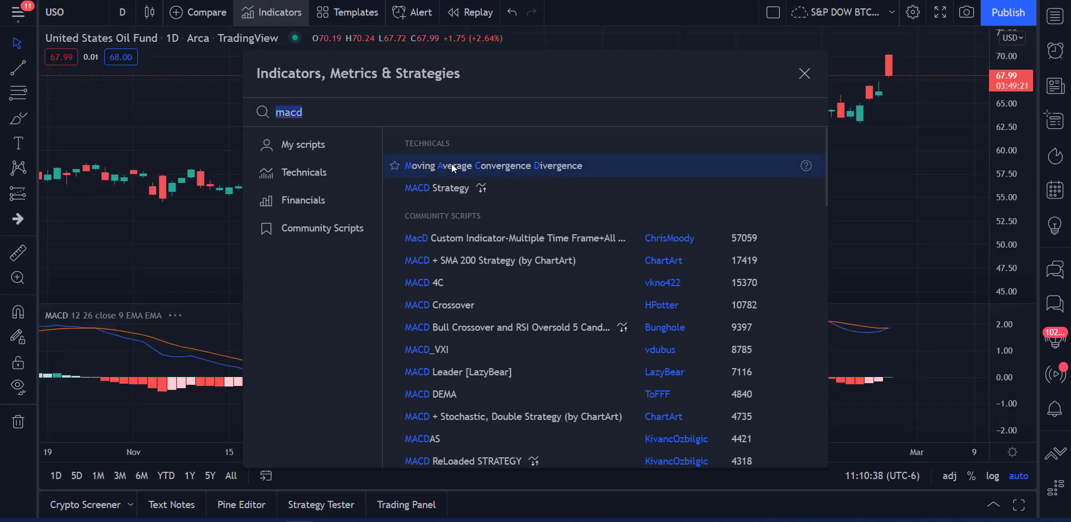
click(806, 73)
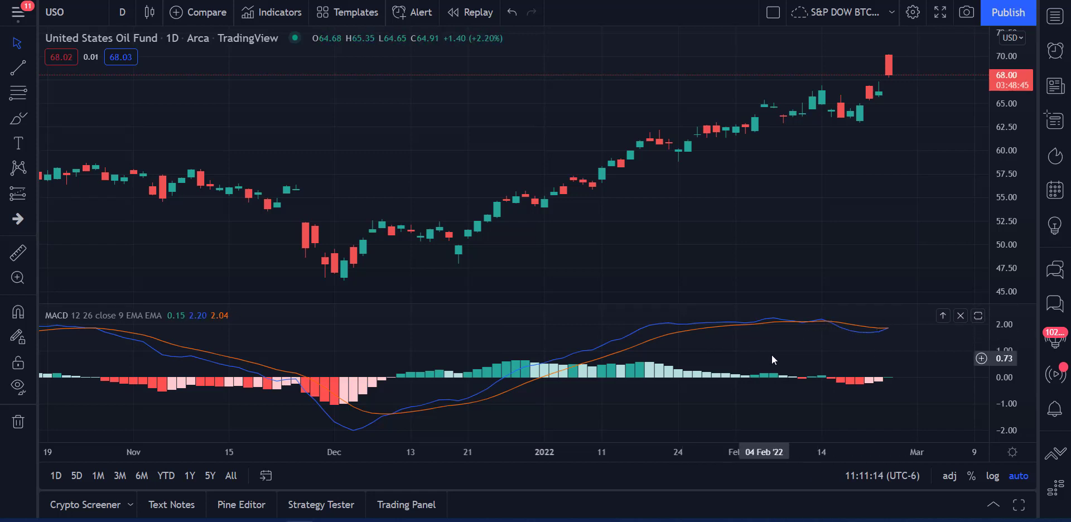
Examine the MACD lines and histogram on the 1-hour and 30-minute intervals
click(124, 12)
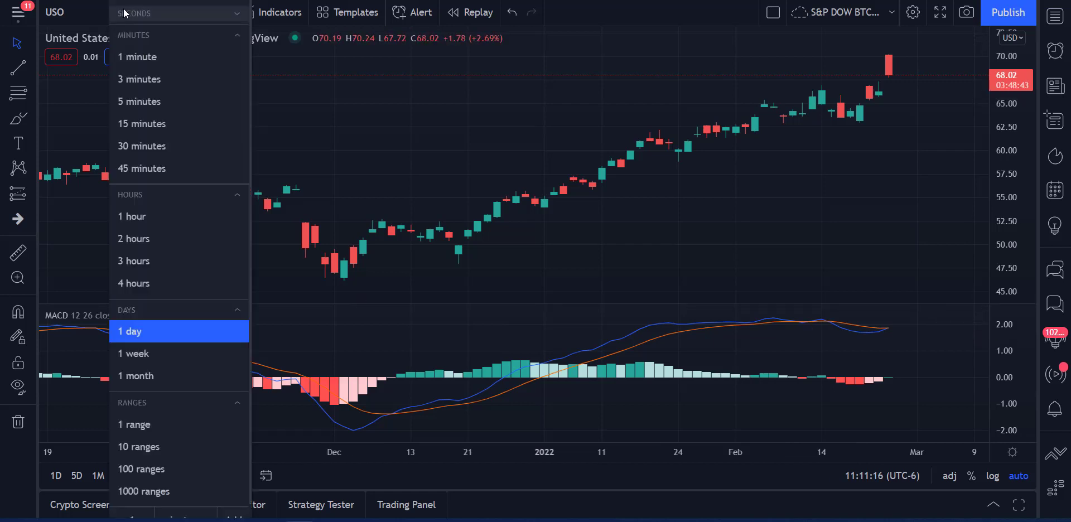
click(147, 219)
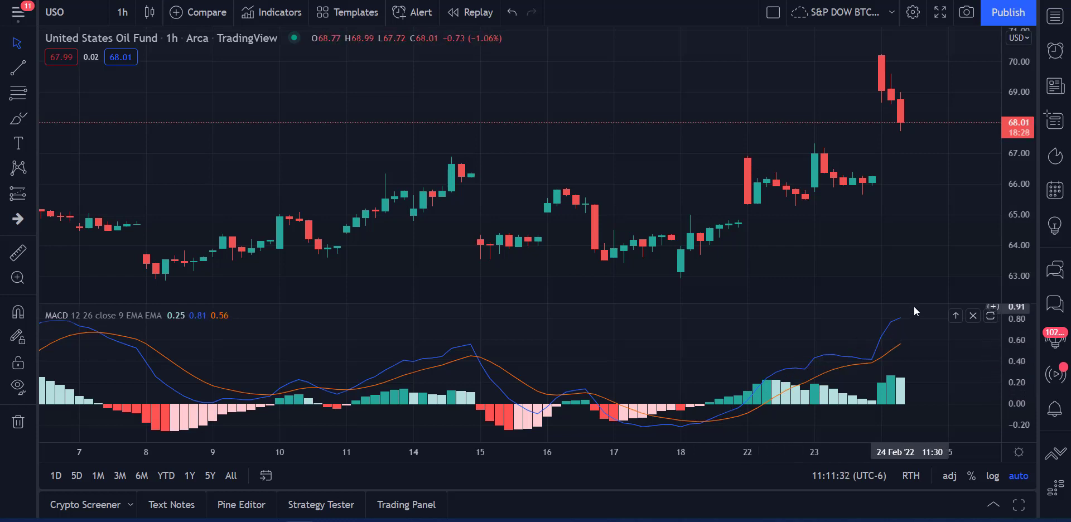
click(120, 15)
click(138, 147)
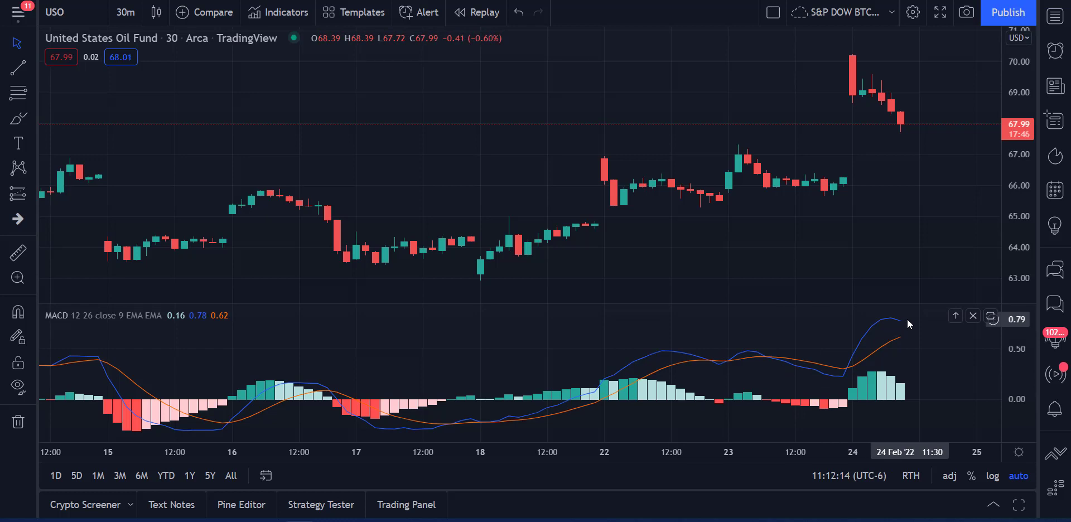
Return the chart to the 1-day interval and remove the MACD indicator
click(126, 14)
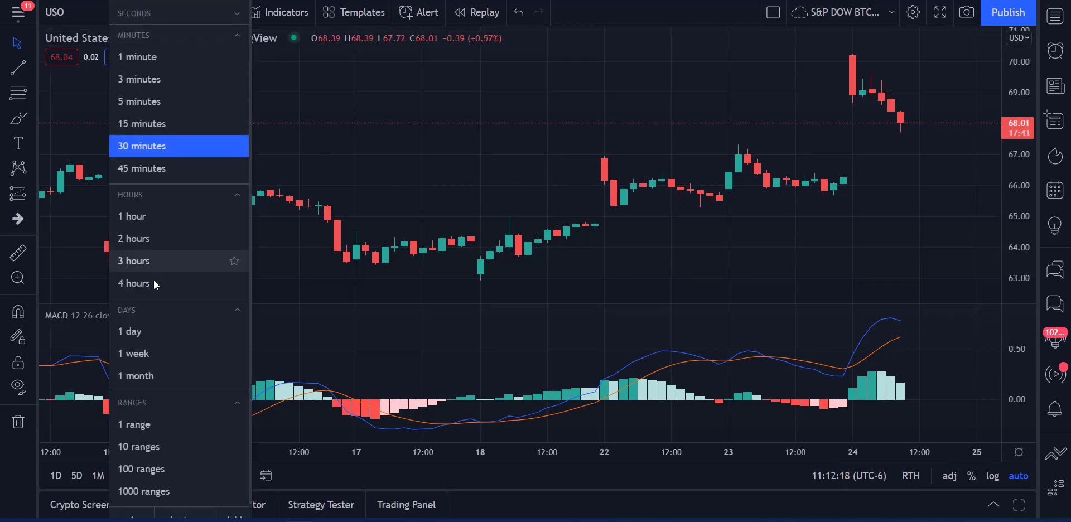
click(147, 331)
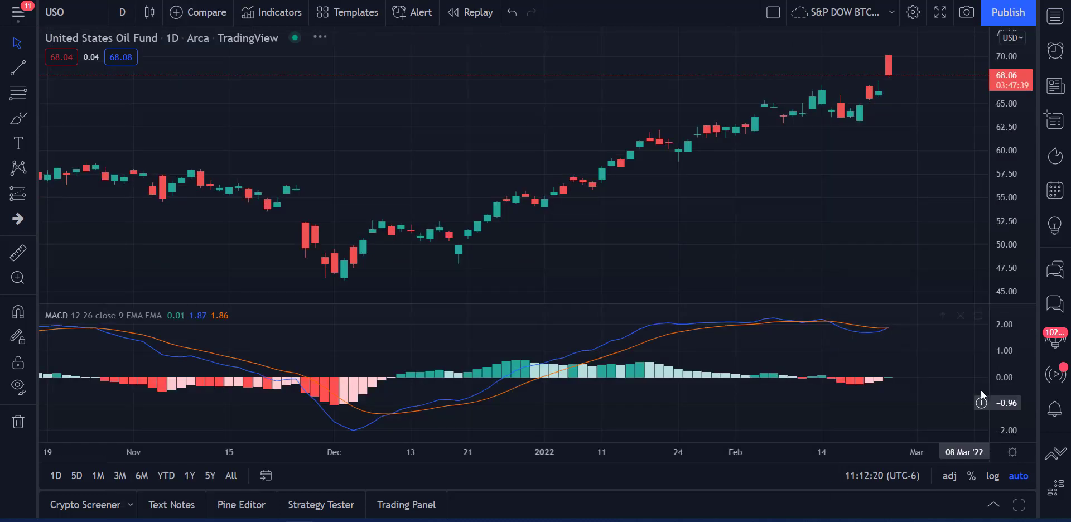
click(958, 319)
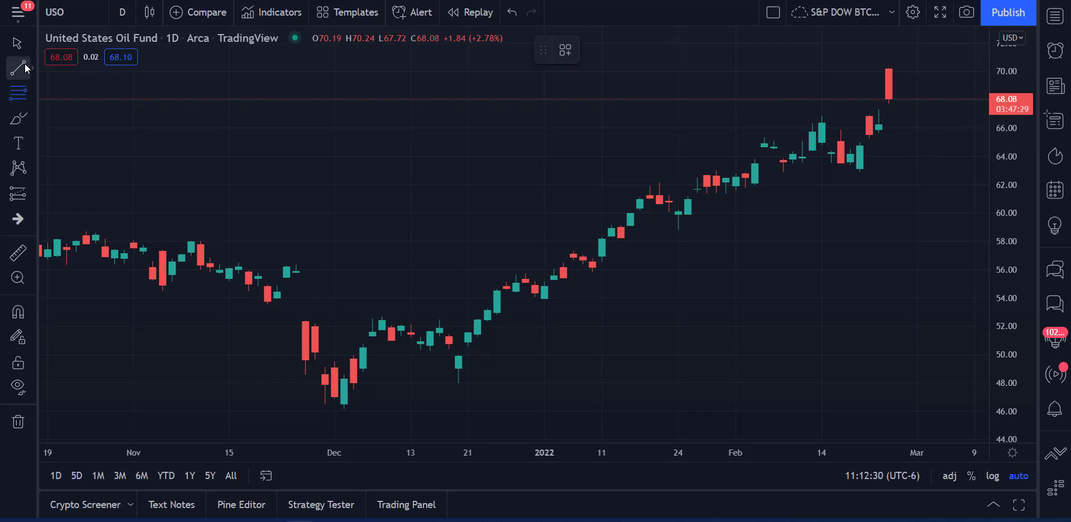
Draw a parallel channel with its lower edge from about 46.49 on 02 Dec '21 to 65.35 on 02 Mar '22 and upper edge starting at 51.94
click(34, 66)
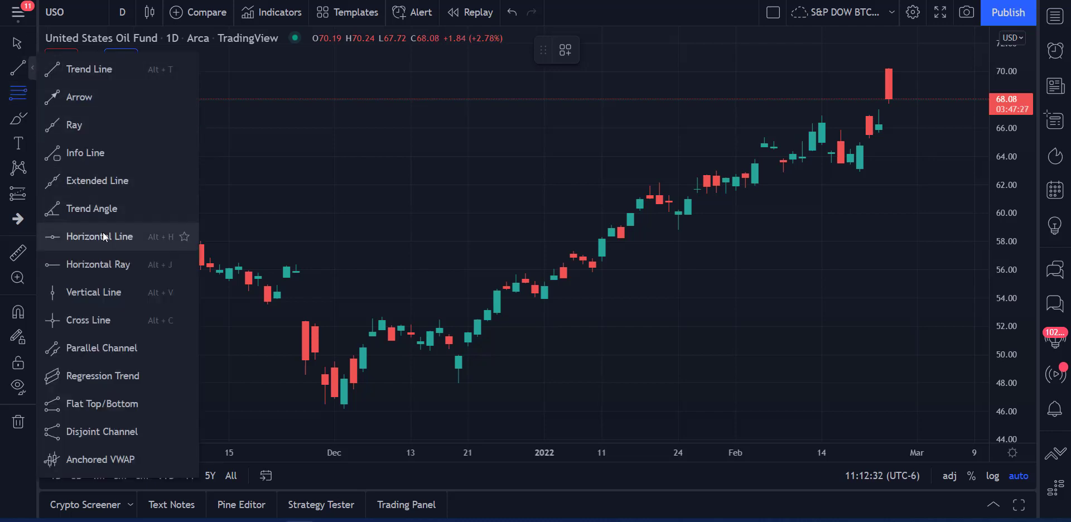
click(105, 343)
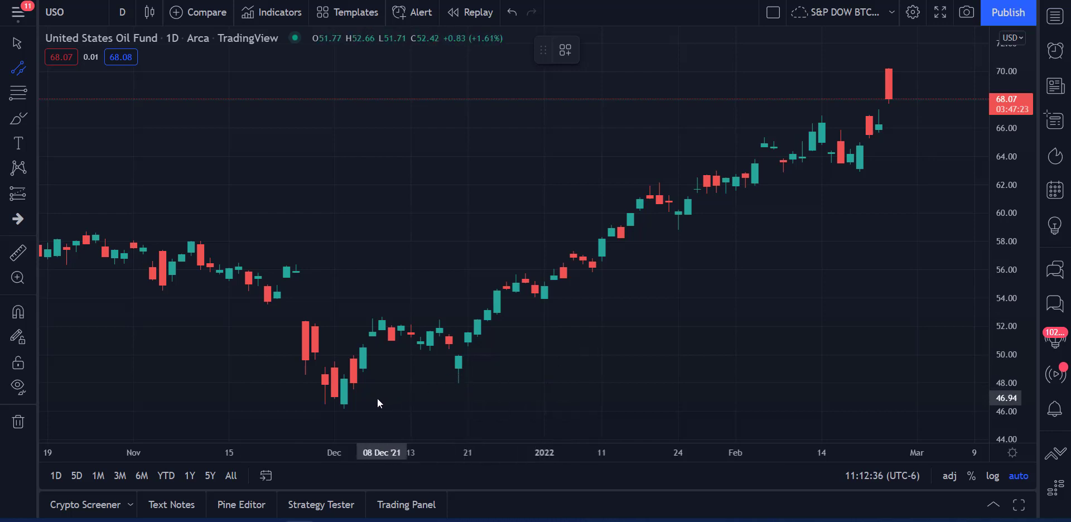
click(347, 404)
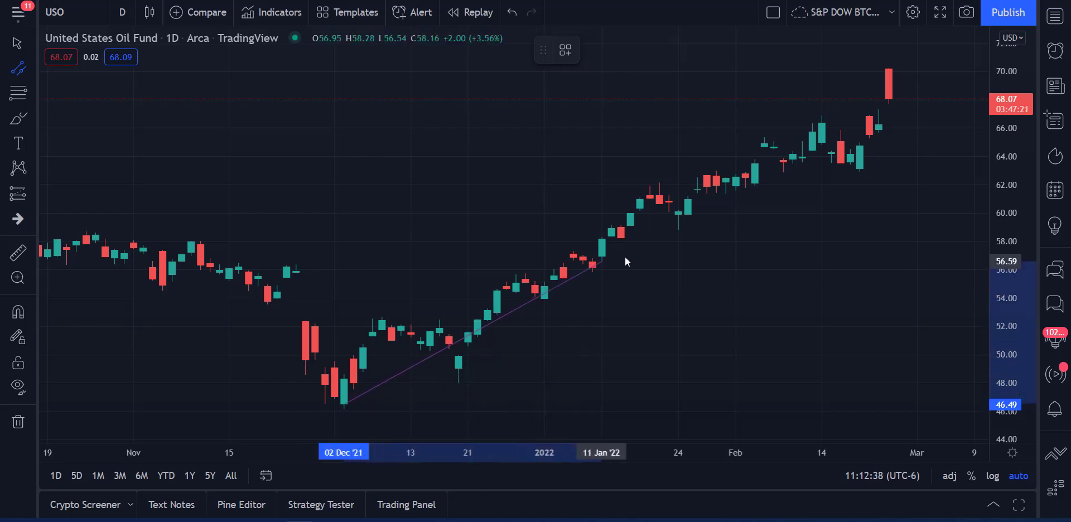
click(928, 137)
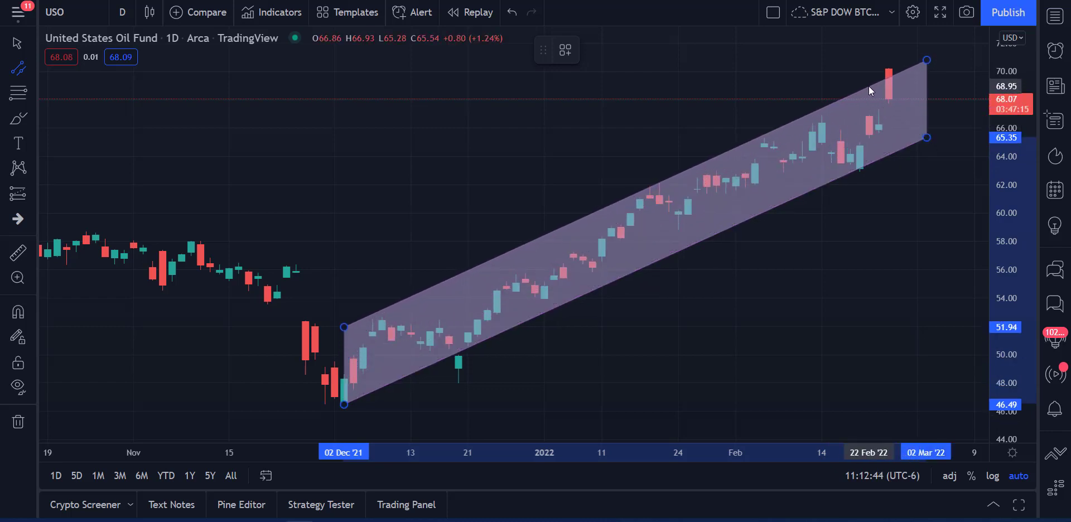
click(868, 85)
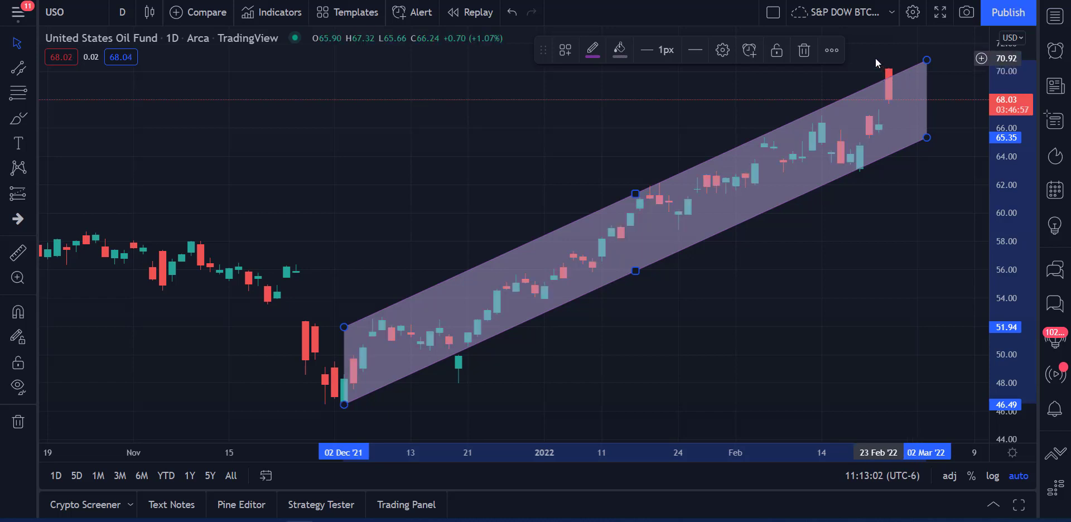
click(912, 196)
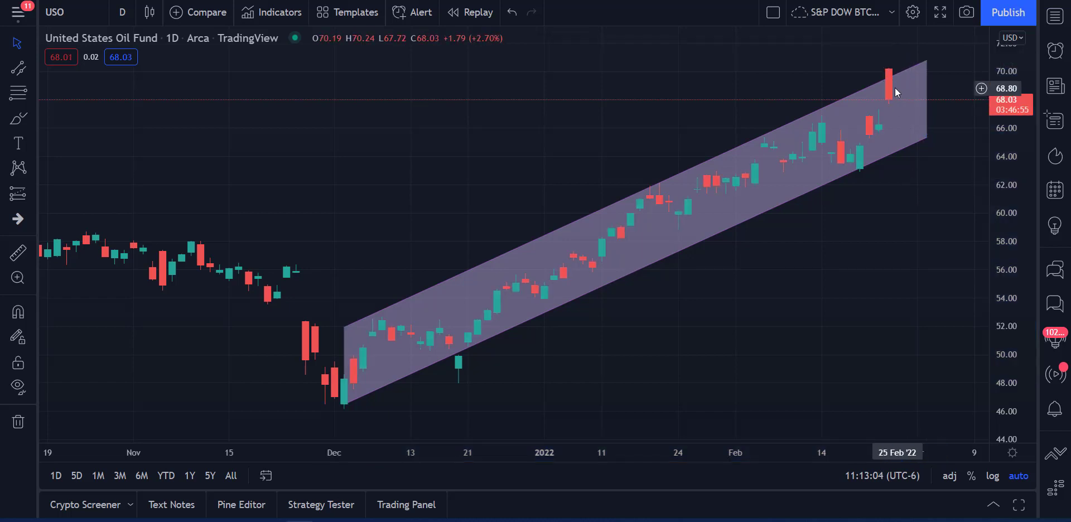
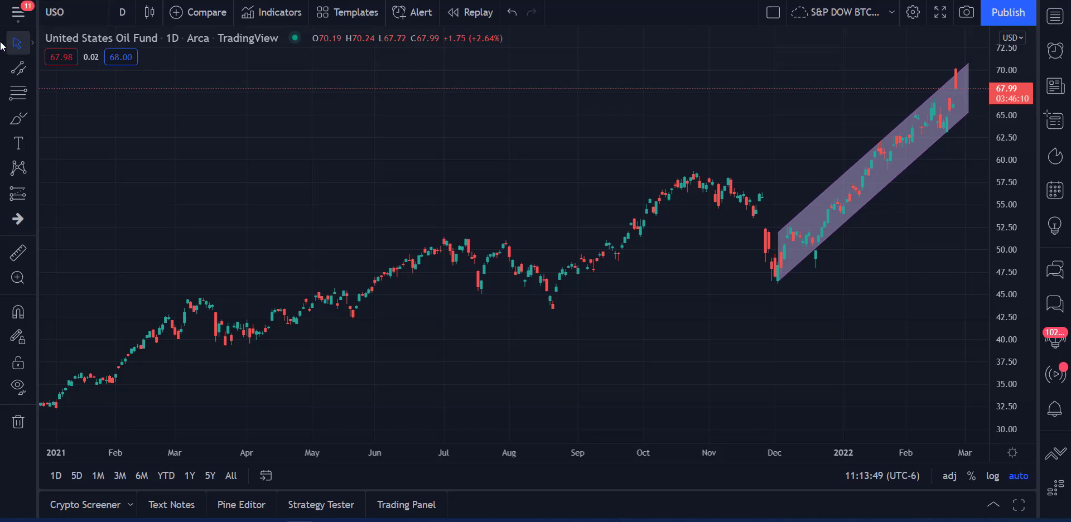
Draw a second parallel channel with its lower edge from about 32.07 on 04 Jan '21 to 49.55 on 09 Nov '21 and upper edge starting at 42.05
click(18, 68)
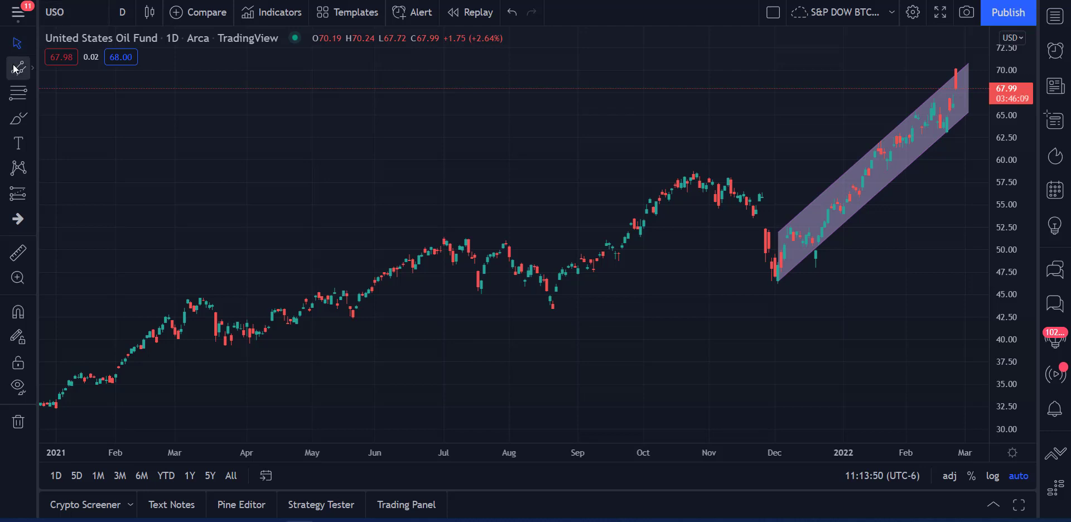
click(57, 414)
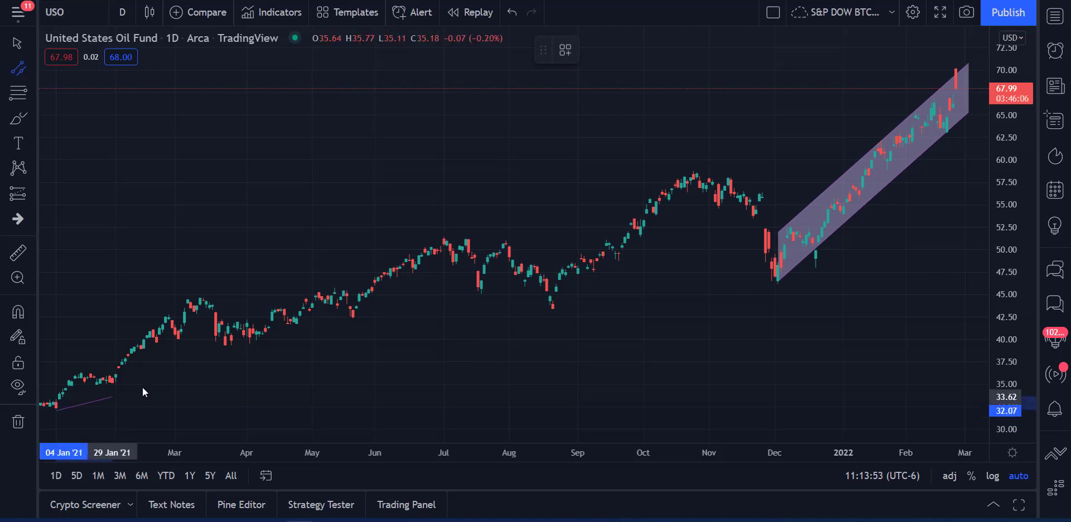
click(728, 253)
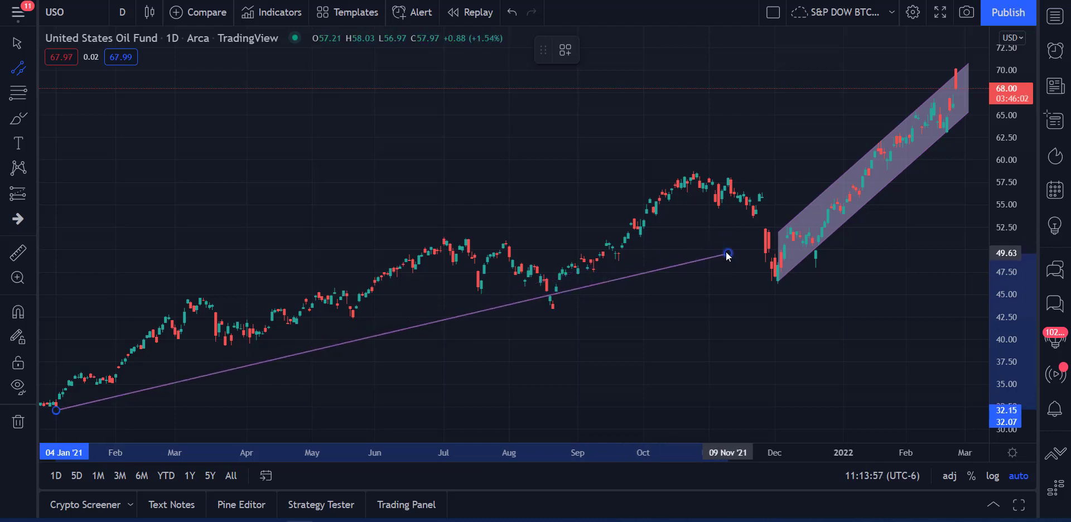
click(695, 172)
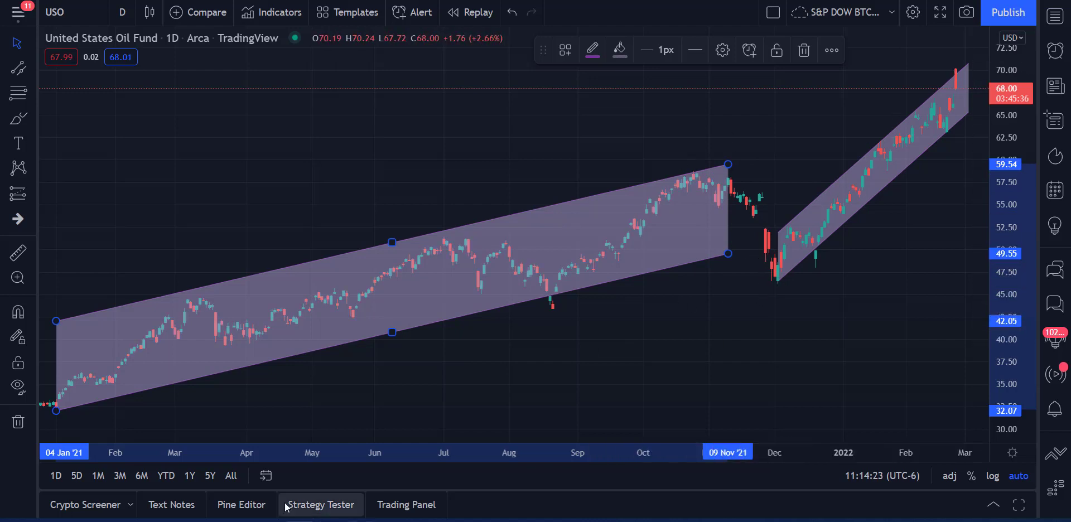
Examine the daily price history back to late 2019 against both channels, then return to the 2021 to early 2022 range
drag(168, 458, 493, 468)
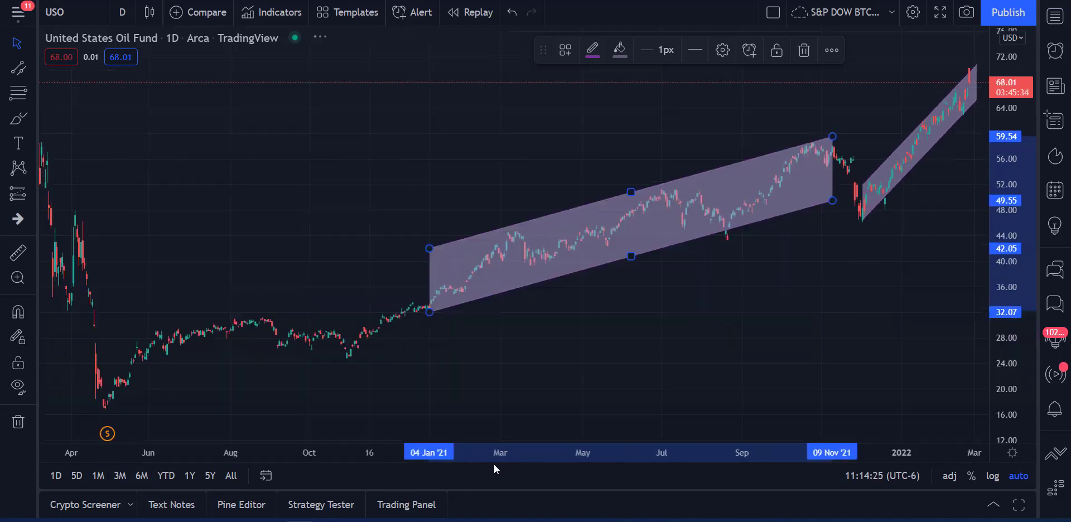
scroll(243, 461, down, 2)
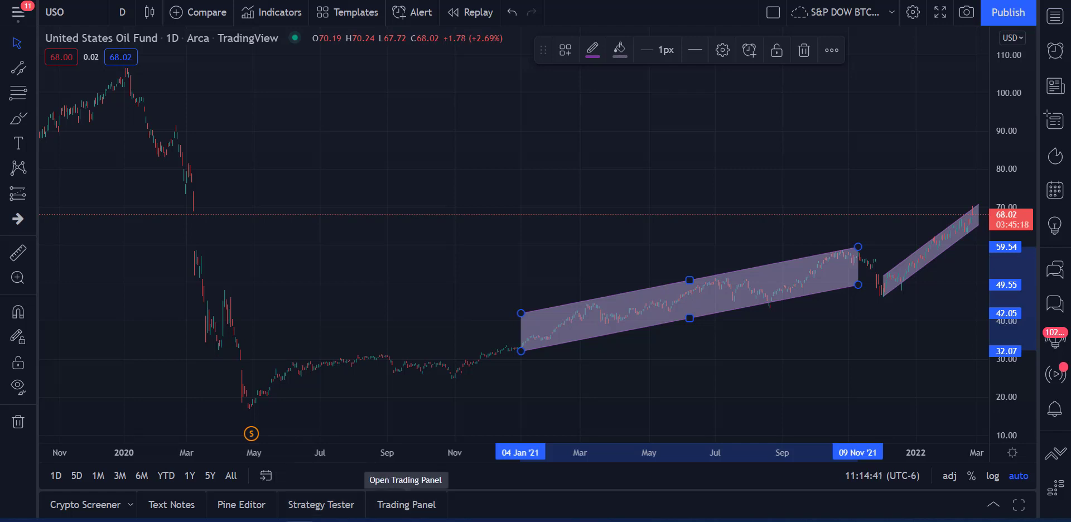
click(820, 167)
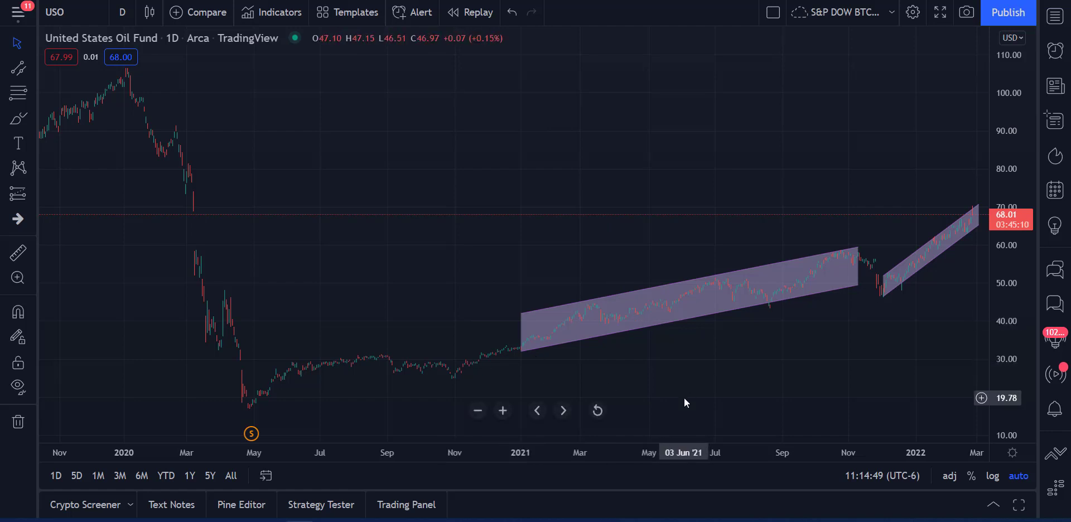
scroll(512, 443, up, 3)
scroll(442, 427, up, 2)
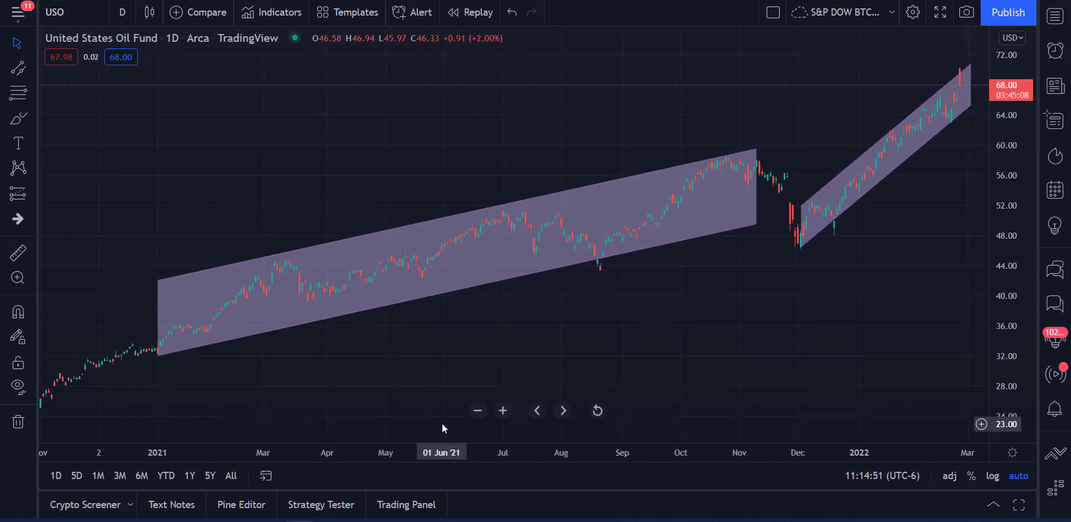